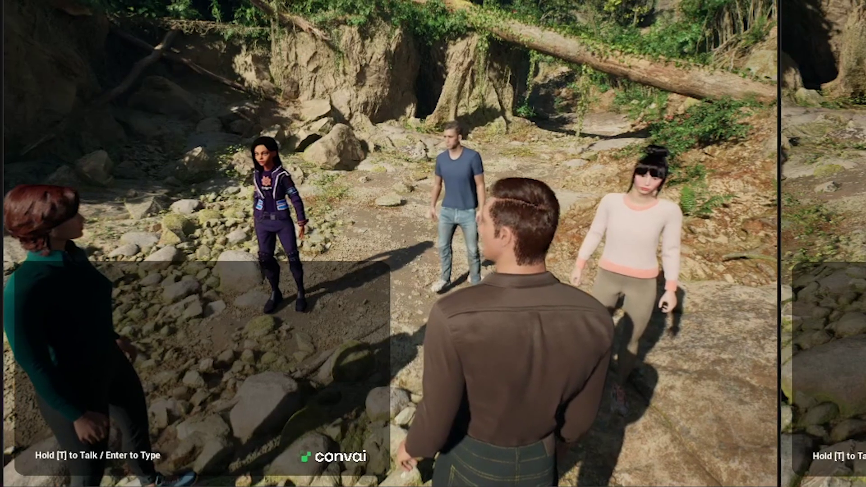
Walk the server player around the group of AI characters in the multiplayer preview.
{"action": "key", "text": "w"}
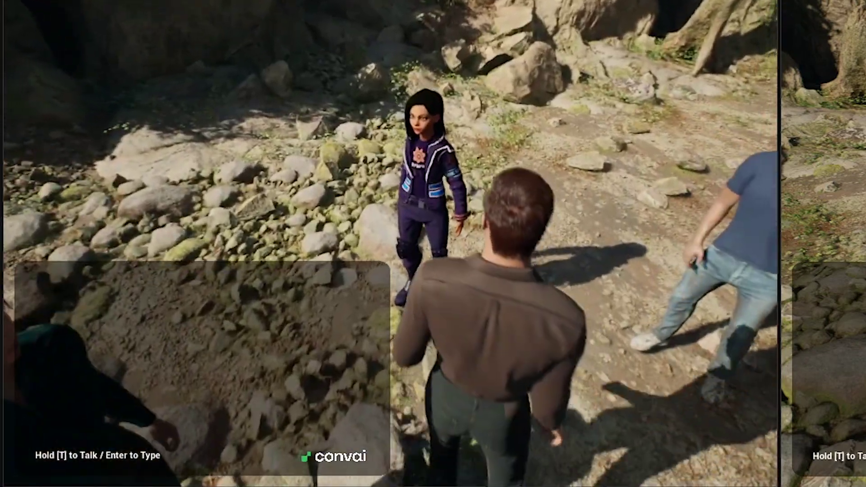
{"action": "key", "text": "d"}
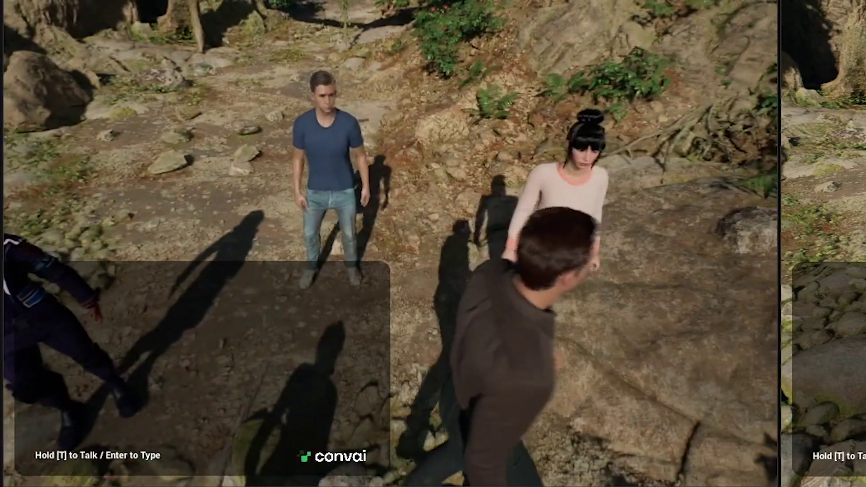
{"action": "key", "text": "s"}
{"action": "key", "text": "w"}
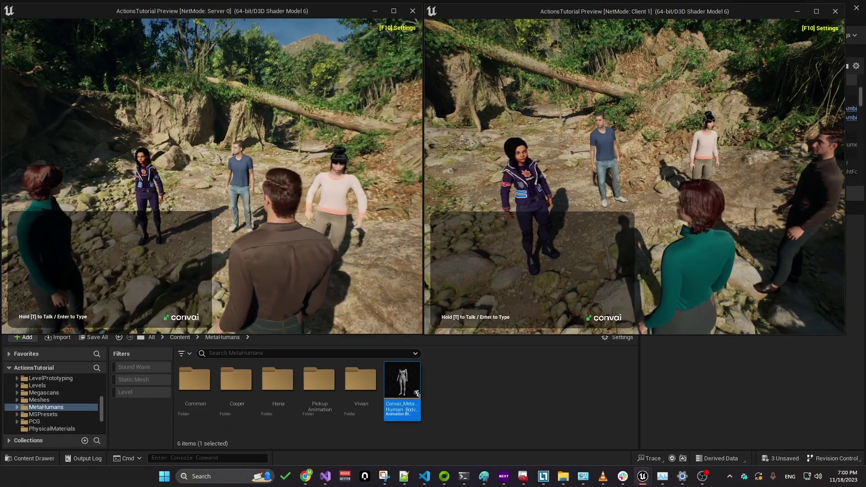
Take control of the client preview and walk its player around the AI characters.
{"action": "key", "text": "alt+Tab"}
{"action": "left_click", "coordinate": [448, 176]}
{"action": "key", "text": "w"}
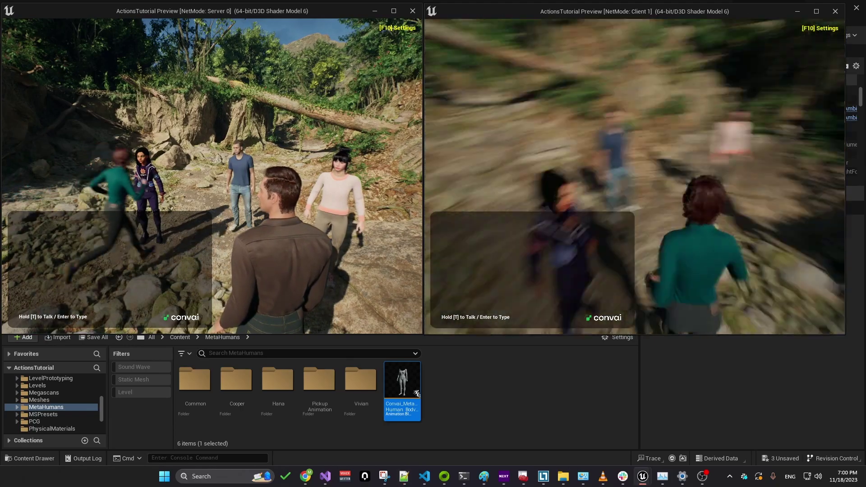
{"action": "key", "text": "s"}
{"action": "key", "text": "w"}
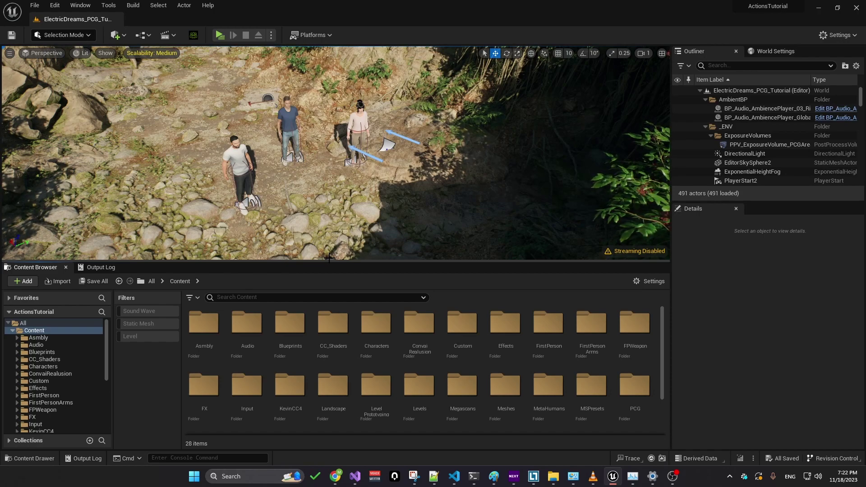
Open the BP_ThirdPersonCharacter blueprint from the ThirdPerson/Blueprints content folder.
{"action": "scroll", "coordinate": [523, 325], "scroll_direction": "down", "scroll_amount": 2}
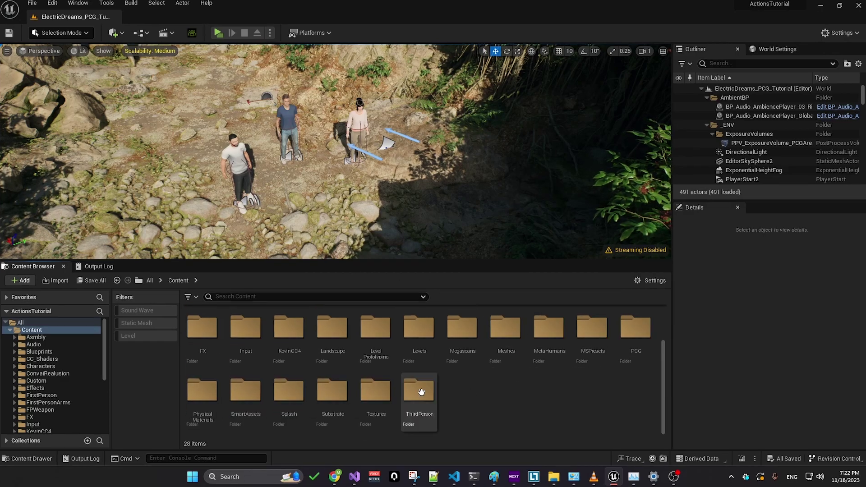
{"action": "left_click", "coordinate": [420, 392]}
{"action": "double_click", "coordinate": [420, 392]}
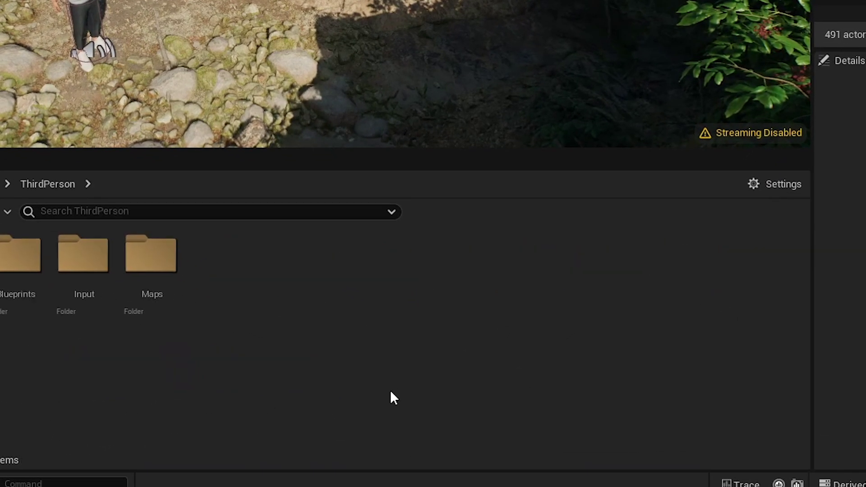
{"action": "double_click", "coordinate": [24, 284]}
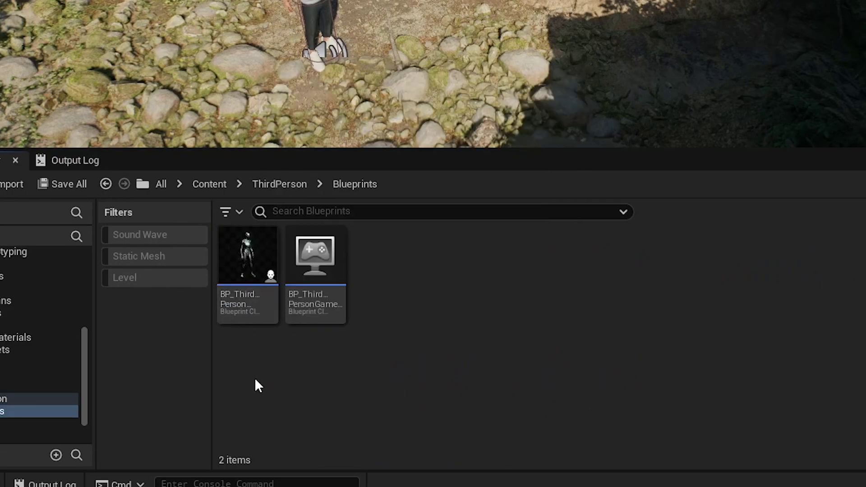
{"action": "left_click", "coordinate": [248, 277]}
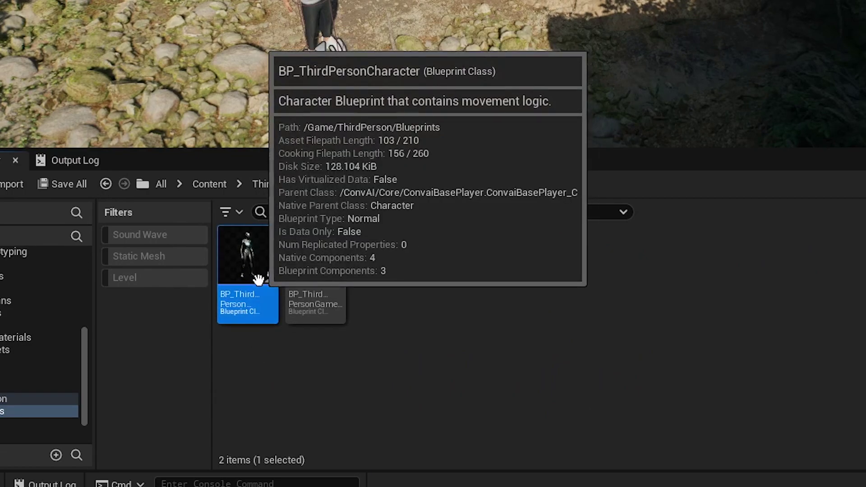
{"action": "double_click", "coordinate": [258, 279]}
Display the character blueprint's class settings with its parent class, and view its components in the viewport.
{"action": "left_click", "coordinate": [270, 35]}
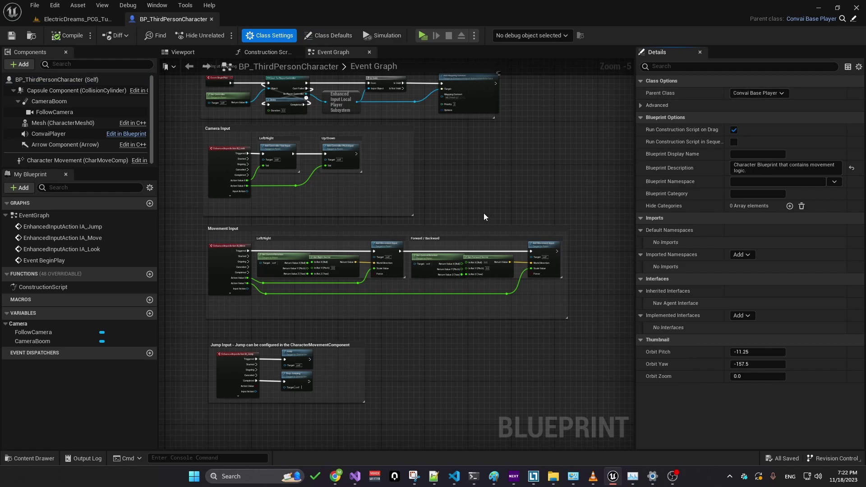
{"action": "left_click", "coordinate": [181, 53]}
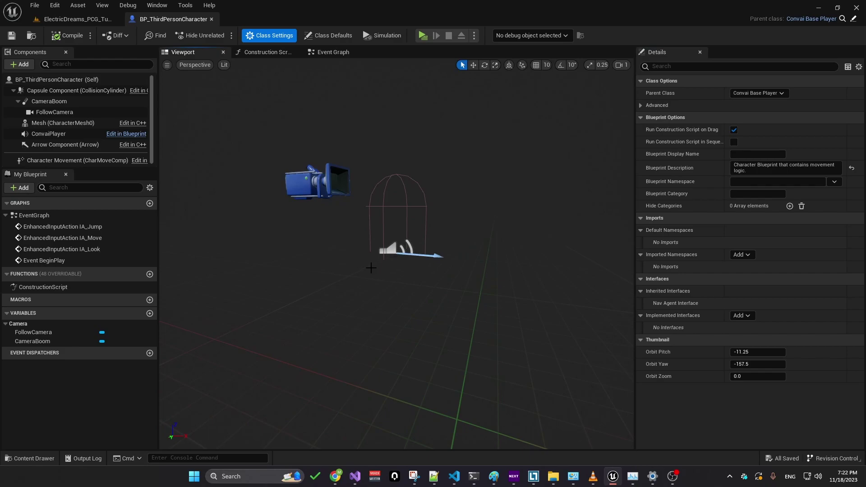
{"action": "scroll", "coordinate": [370, 269], "scroll_direction": "down", "scroll_amount": 3}
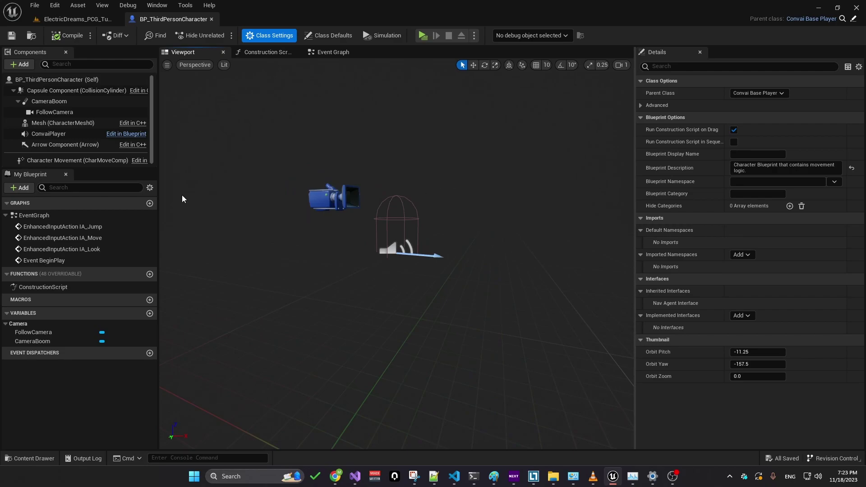
Turn on Show Inherited Variables for the character blueprint's variable list.
{"action": "left_click", "coordinate": [150, 187]}
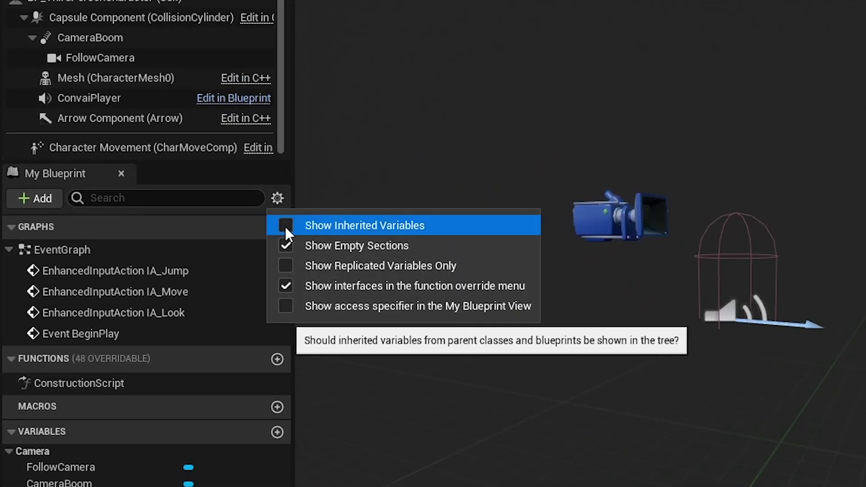
{"action": "left_click", "coordinate": [285, 225]}
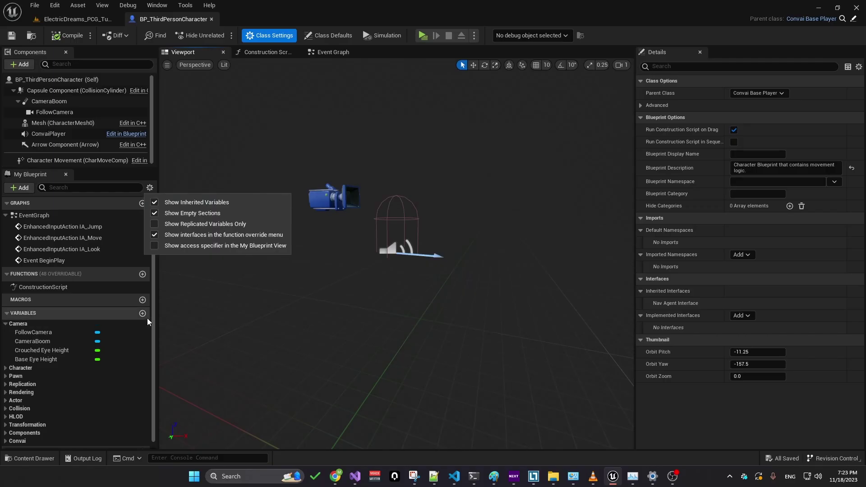
{"action": "left_click", "coordinate": [147, 318]}
Expand the Convai Multiplayer variables and set the default value of Enable Multiplayer to true.
{"action": "scroll", "coordinate": [140, 327], "scroll_direction": "down", "scroll_amount": 2}
{"action": "double_click", "coordinate": [31, 432]}
{"action": "scroll", "coordinate": [68, 397], "scroll_direction": "down", "scroll_amount": 3}
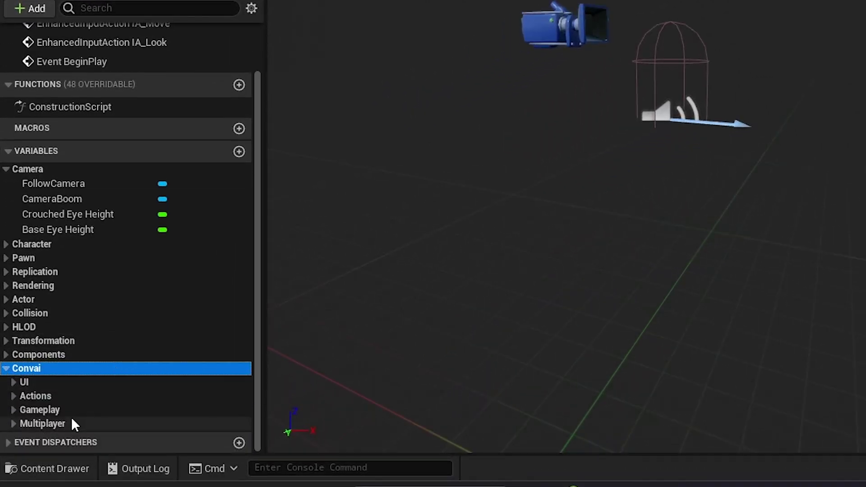
{"action": "left_click", "coordinate": [72, 420]}
{"action": "left_click", "coordinate": [15, 424]}
{"action": "scroll", "coordinate": [18, 421], "scroll_direction": "down", "scroll_amount": 3}
{"action": "left_click", "coordinate": [77, 394]}
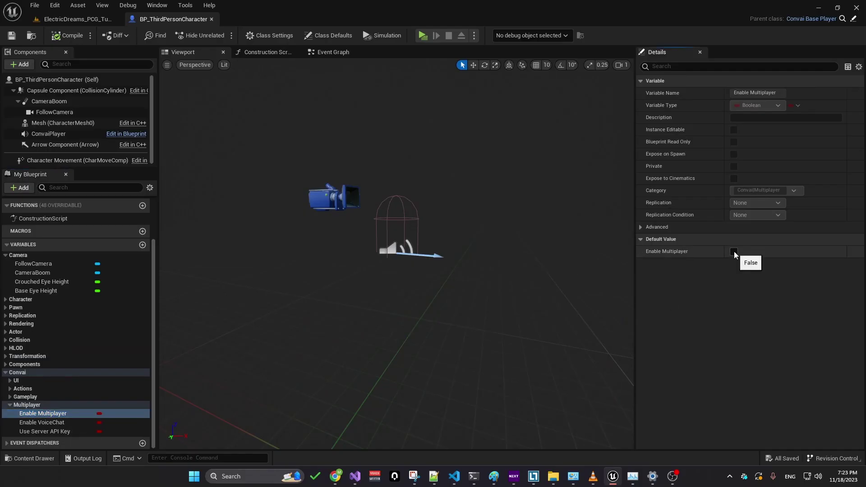
{"action": "left_click", "coordinate": [734, 251]}
Examine the default values of the Enable VoiceChat and Use Server API Key variables.
{"action": "left_click", "coordinate": [68, 422]}
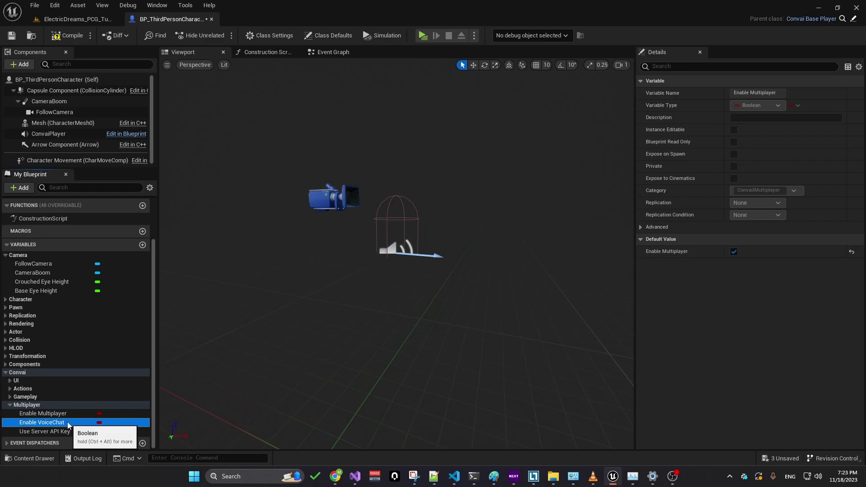
{"action": "left_click", "coordinate": [734, 251]}
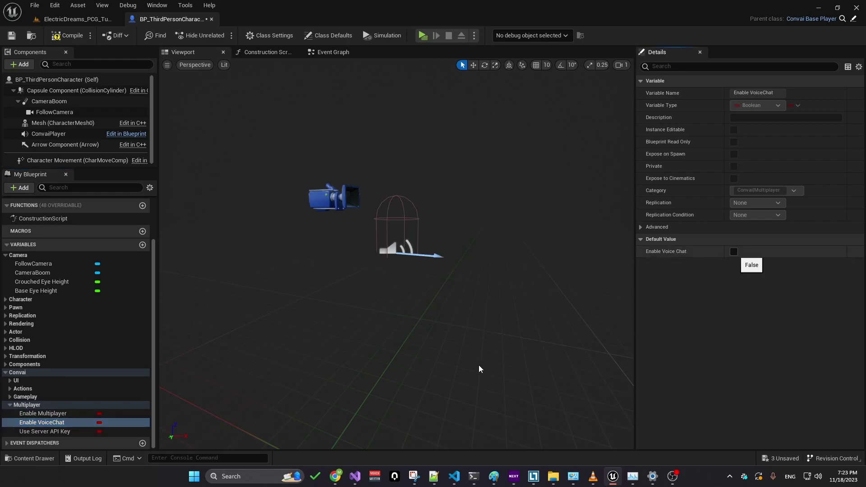
{"action": "left_click", "coordinate": [56, 431]}
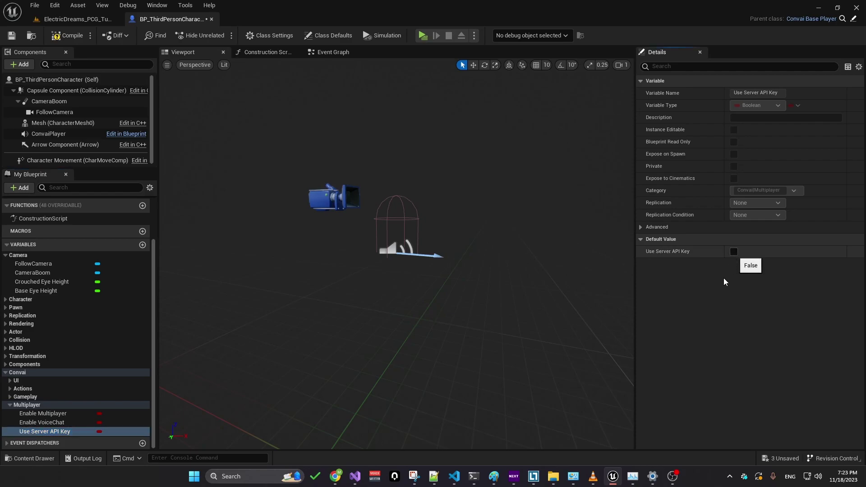
{"action": "key", "text": "space"}
{"action": "key", "text": "space"}
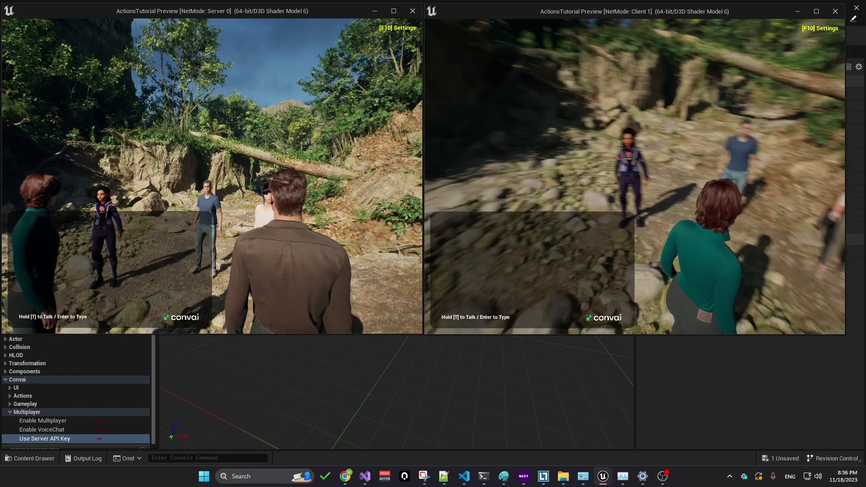
In the client preview, greet the AI character in the purple suit by voice and ask it to follow the player.
{"action": "key", "text": "a"}
{"action": "key", "text": "t"}
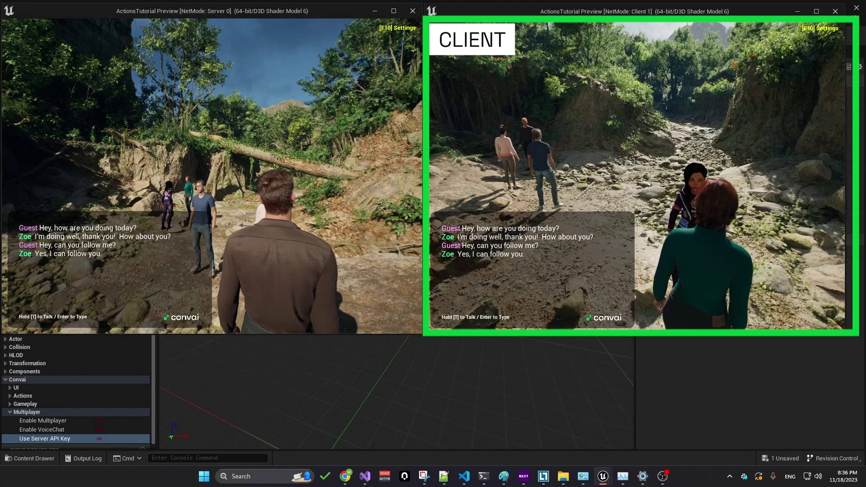
Enter and save a player display name in the settings of the client preview and of the server preview.
{"action": "key", "text": "F10"}
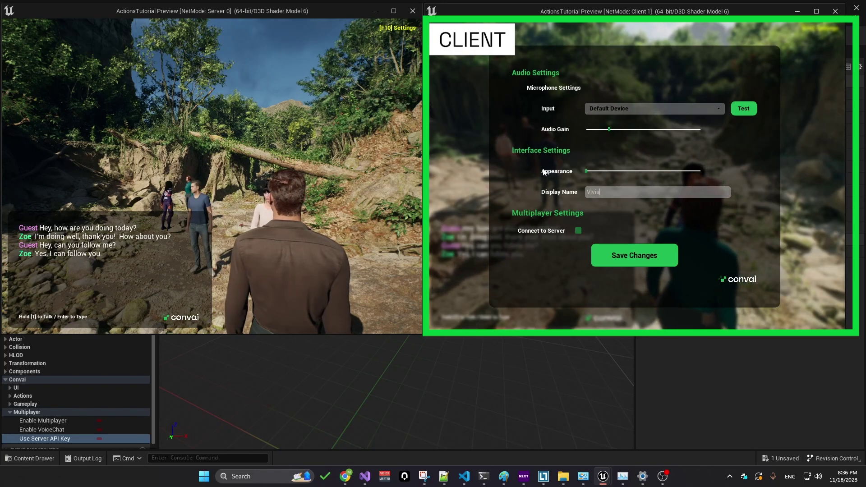
{"action": "left_click", "coordinate": [603, 262]}
{"action": "left_click", "coordinate": [352, 257]}
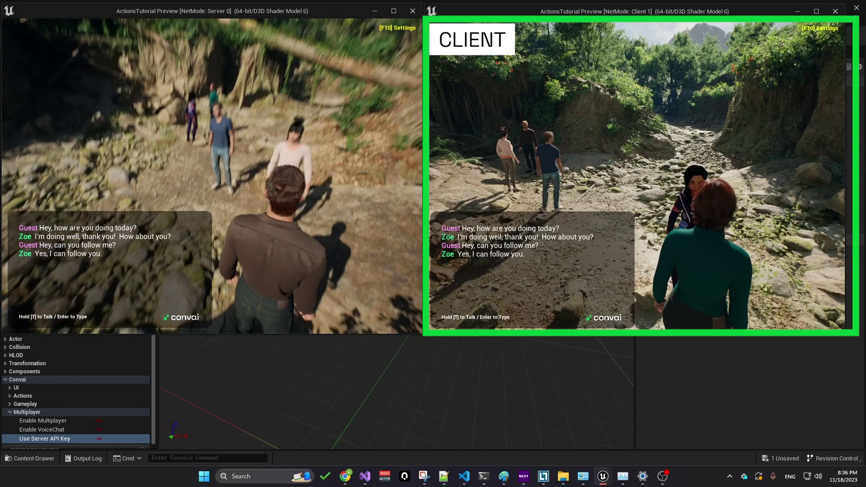
{"action": "key", "text": "F10"}
{"action": "left_click", "coordinate": [222, 193]}
{"action": "type", "text": "Max"}
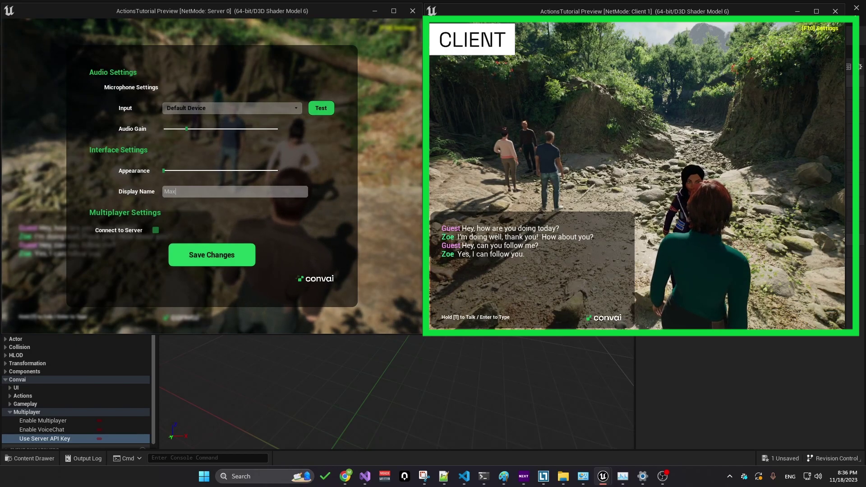
{"action": "left_click", "coordinate": [226, 253]}
From the client preview, ask the purple-suited AI character to move to the server player, and view it beside that player.
{"action": "key", "text": "shift+F1"}
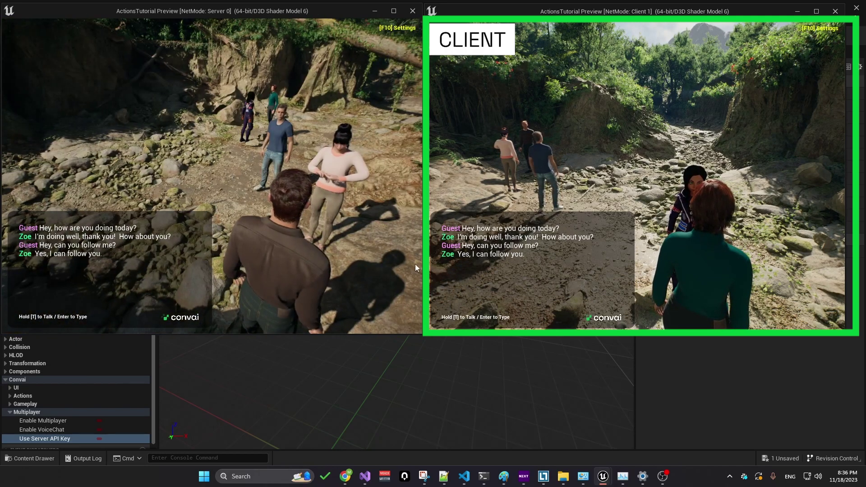
{"action": "left_click", "coordinate": [478, 266]}
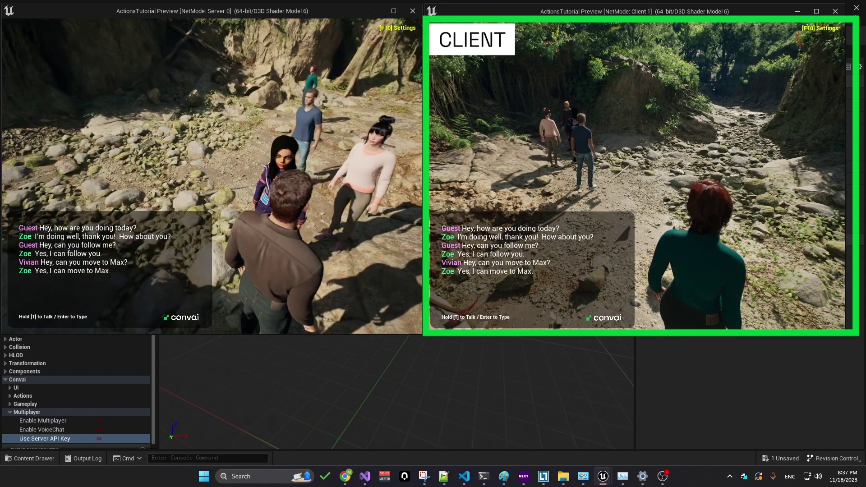
{"action": "key", "text": "s"}
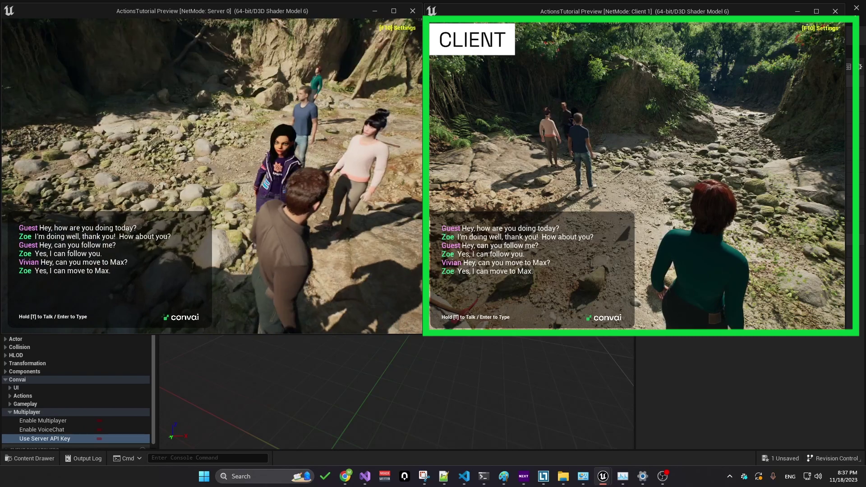
Send the chat message "hello, who are you?" from the server preview.
{"action": "left_click", "coordinate": [259, 224]}
{"action": "key", "text": "Return"}
{"action": "type", "text": "hello, who are you?"}
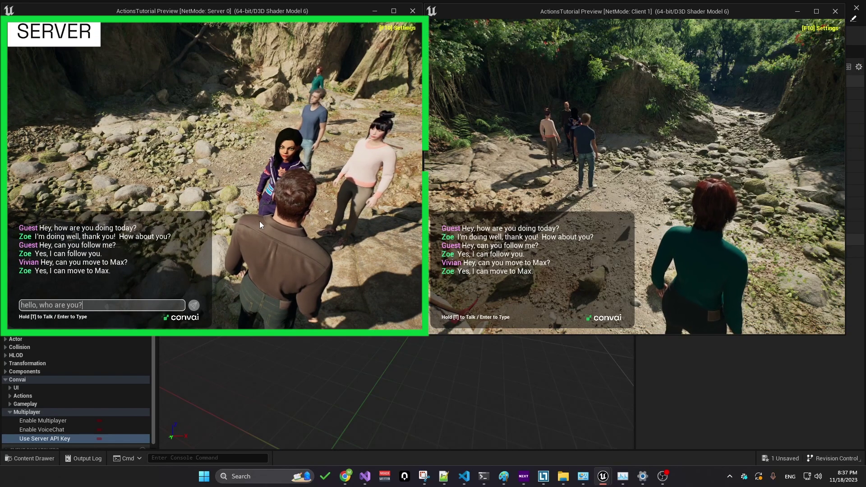
{"action": "key", "text": "Return"}
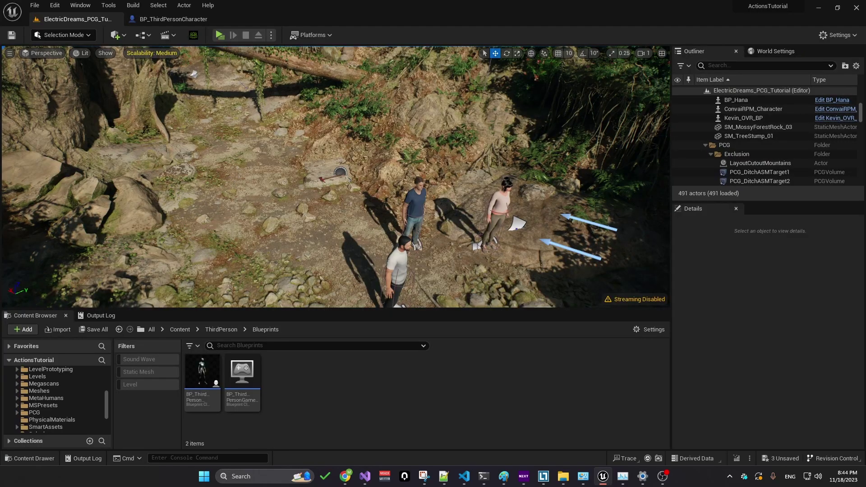
Add an entry to BP_Hana's Convai Objects array that references SM_TreeStump_01 and is named Tree Stump.
{"action": "left_click", "coordinate": [485, 207]}
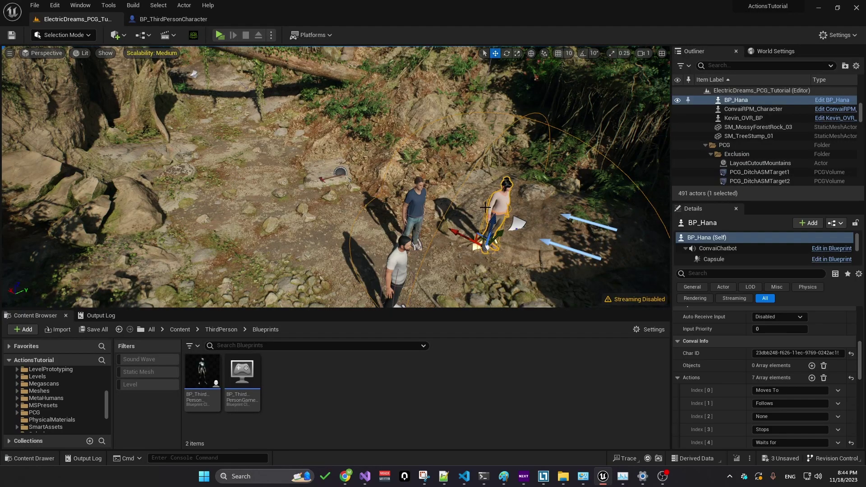
{"action": "left_click", "coordinate": [153, 107]}
{"action": "right_click_drag", "start_coordinate": [140, 107], "coordinate": [139, 107]}
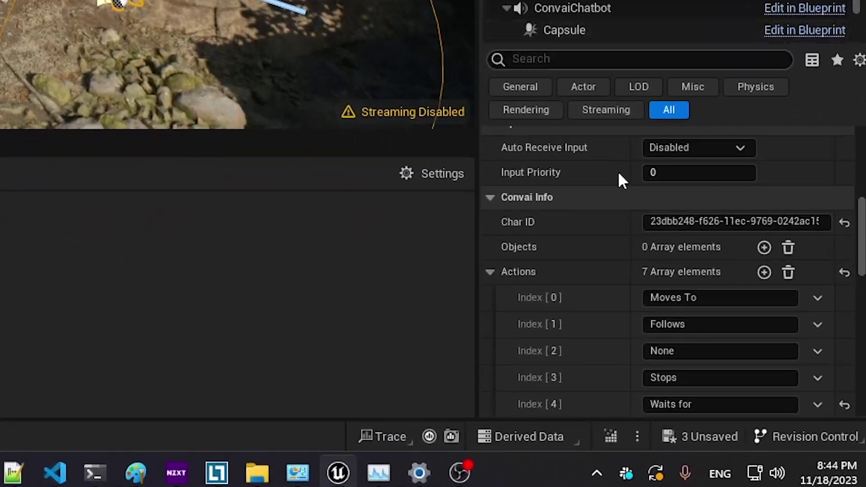
{"action": "left_click", "coordinate": [764, 247]}
{"action": "left_click", "coordinate": [507, 272]}
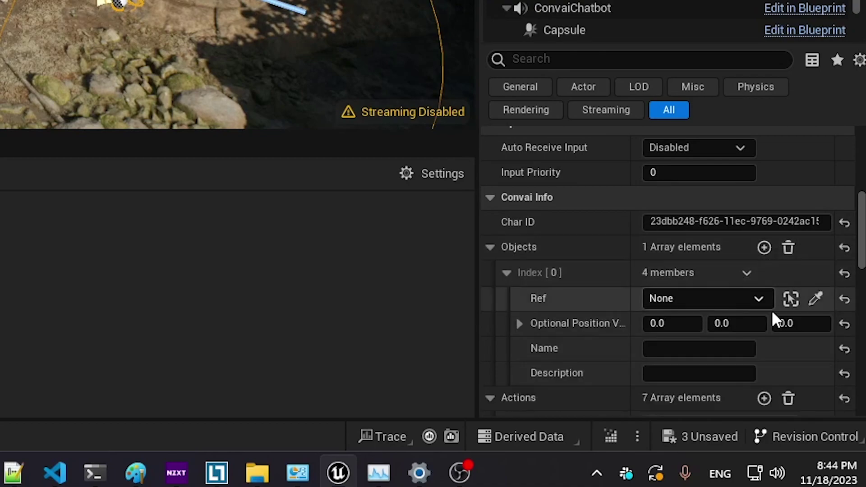
{"action": "left_click", "coordinate": [816, 299]}
{"action": "left_click", "coordinate": [201, 103]}
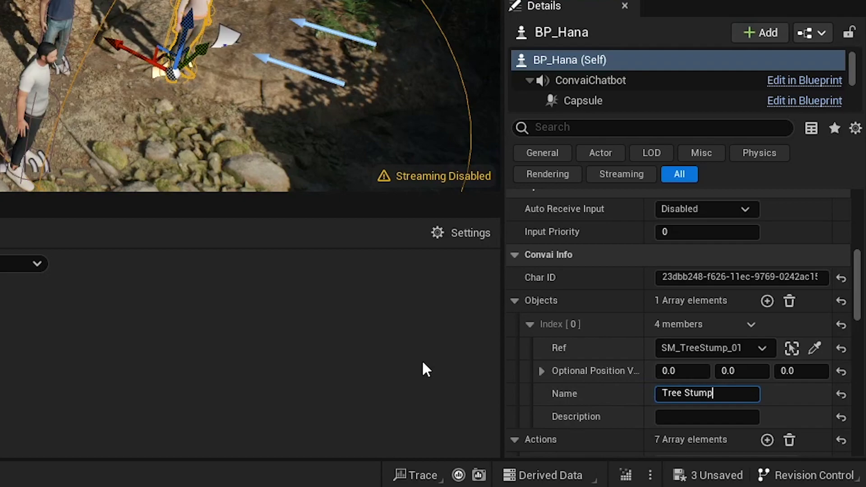
{"action": "scroll", "coordinate": [624, 371], "scroll_direction": "down", "scroll_amount": 1}
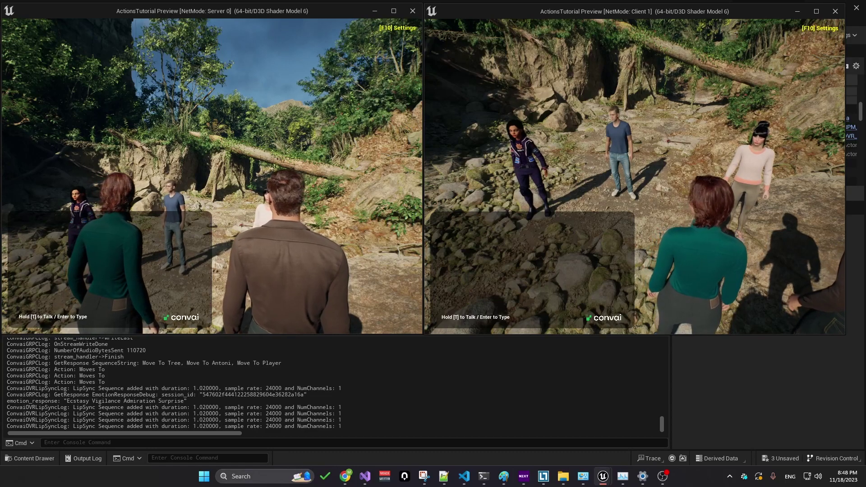
From the client preview, approach the AI character in the pink top and ask by voice "Hey, can you move to the tree, then back to me again?".
{"action": "key", "text": "w"}
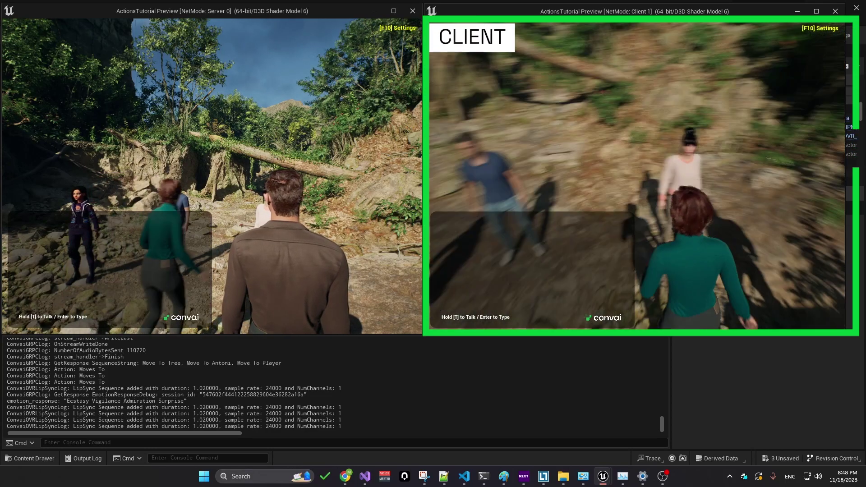
{"action": "key", "text": "t"}
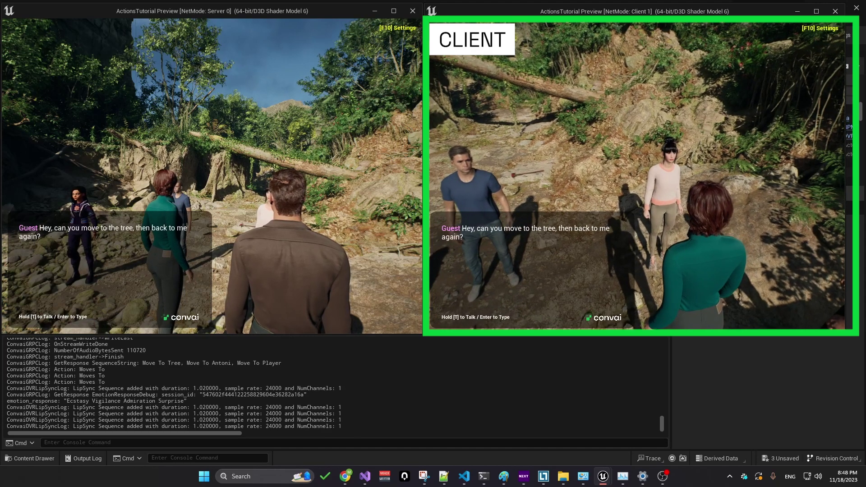
{"action": "key", "text": "w"}
{"action": "key", "text": "w"}
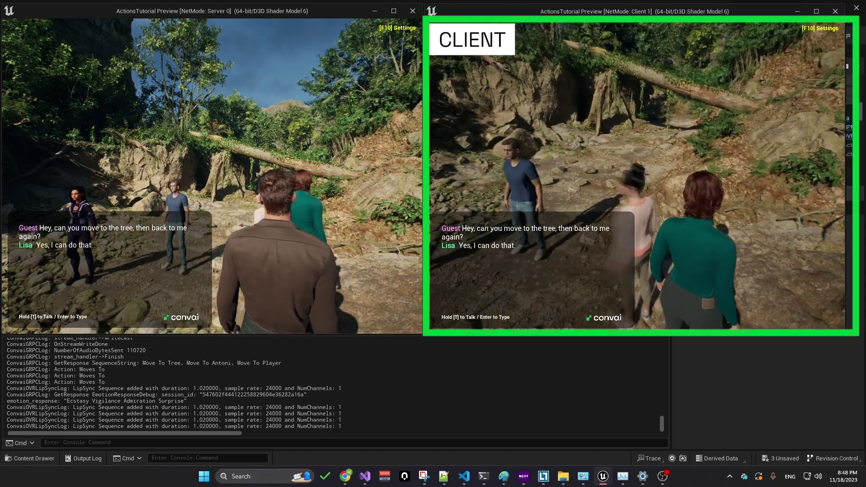
{"action": "key", "text": "w"}
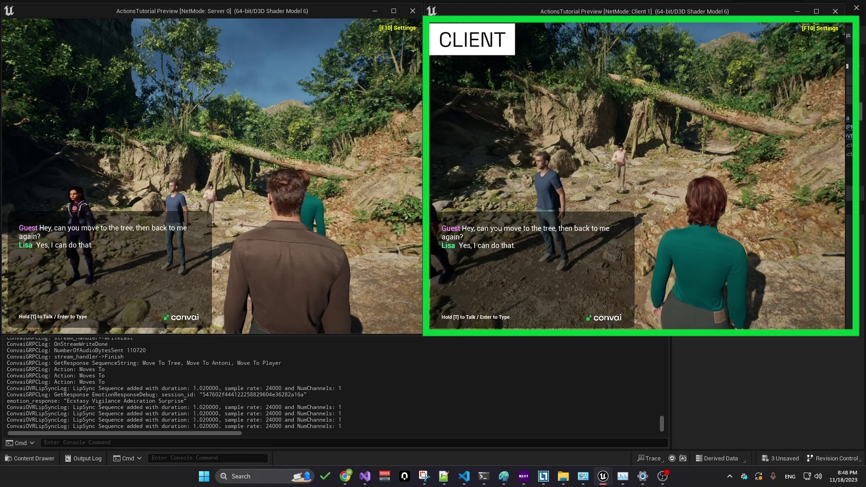
{"action": "key", "text": "w"}
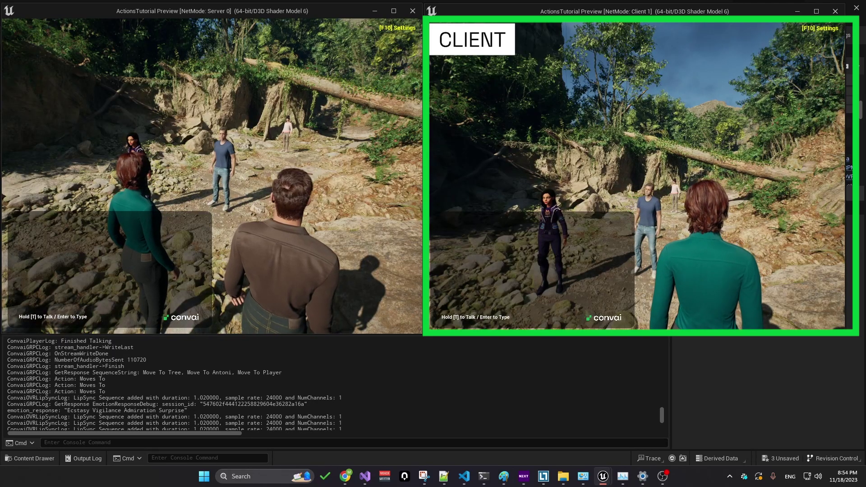
Walk the player characters near the AI characters and view the group in the server and client previews.
{"action": "key", "text": "w"}
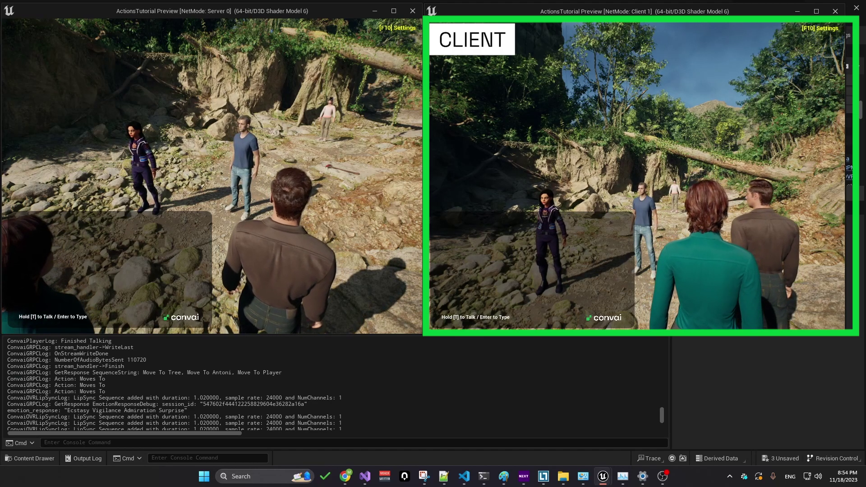
{"action": "key", "text": "w"}
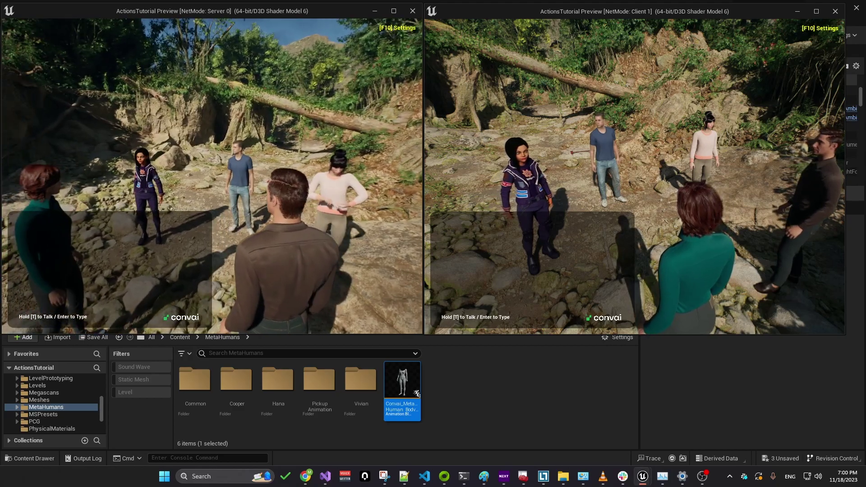
{"action": "key", "text": "alt+Tab"}
{"action": "left_click", "coordinate": [464, 179]}
{"action": "key", "text": "w"}
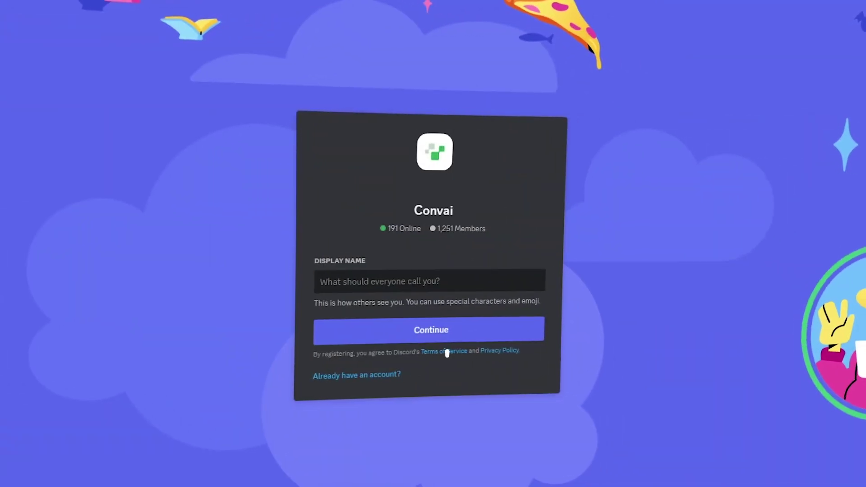
Enter "Awesome Convai User" as the display name on the Convai Discord invite page.
{"action": "type", "text": "Awesome Convai User"}
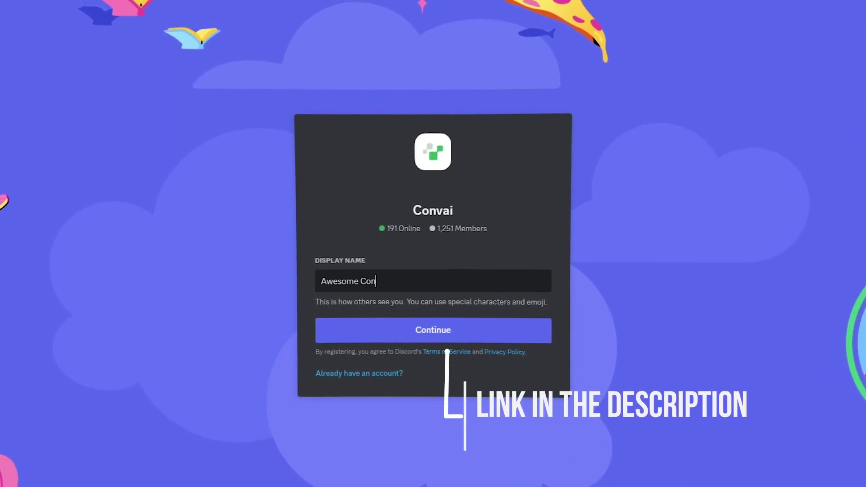